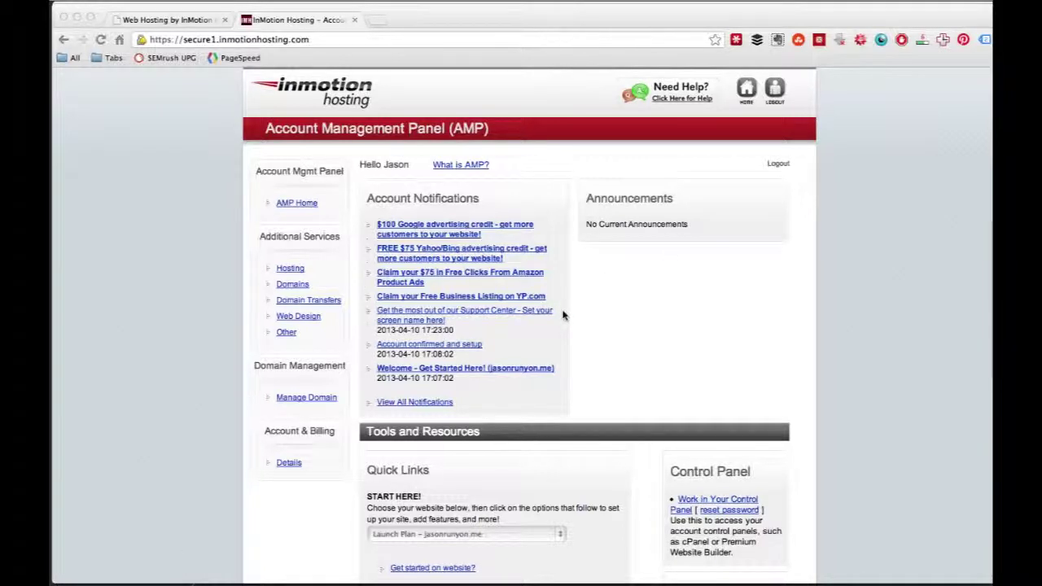
Under Get started on website, choose to create a new website.
scroll(563, 315, "down", 5)
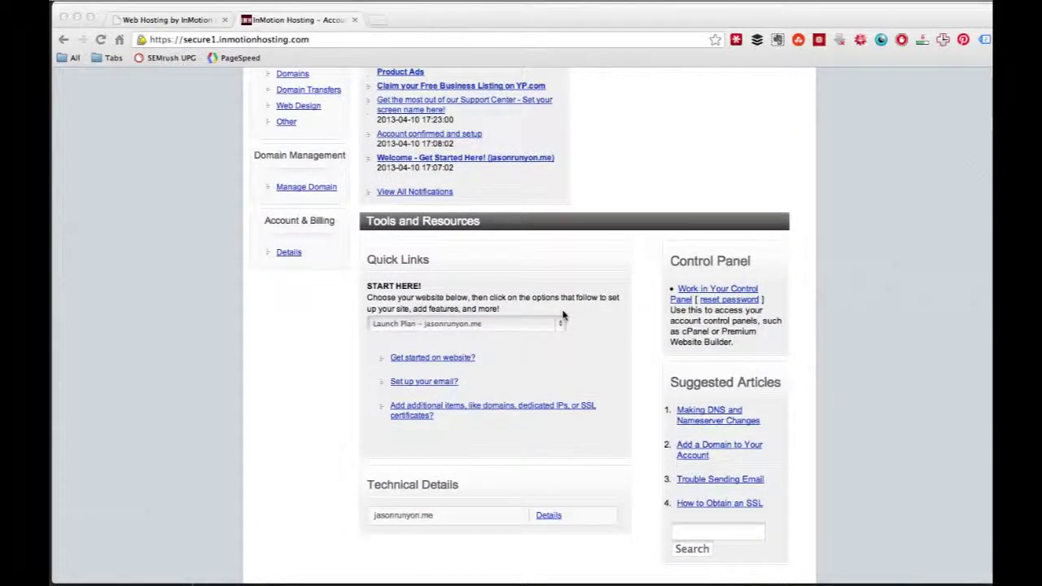
left_click(455, 362)
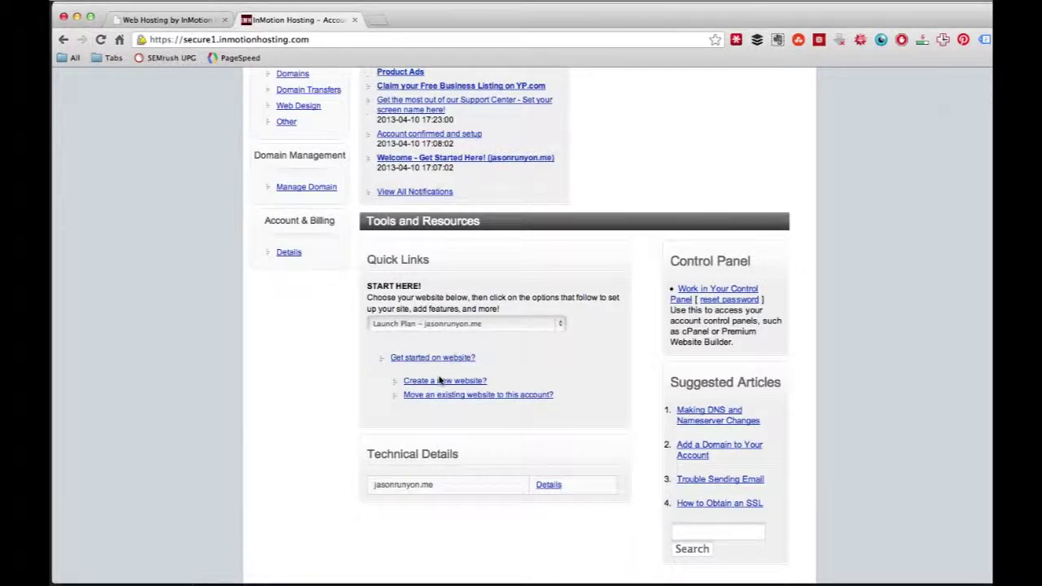
left_click(440, 381)
left_click(436, 398)
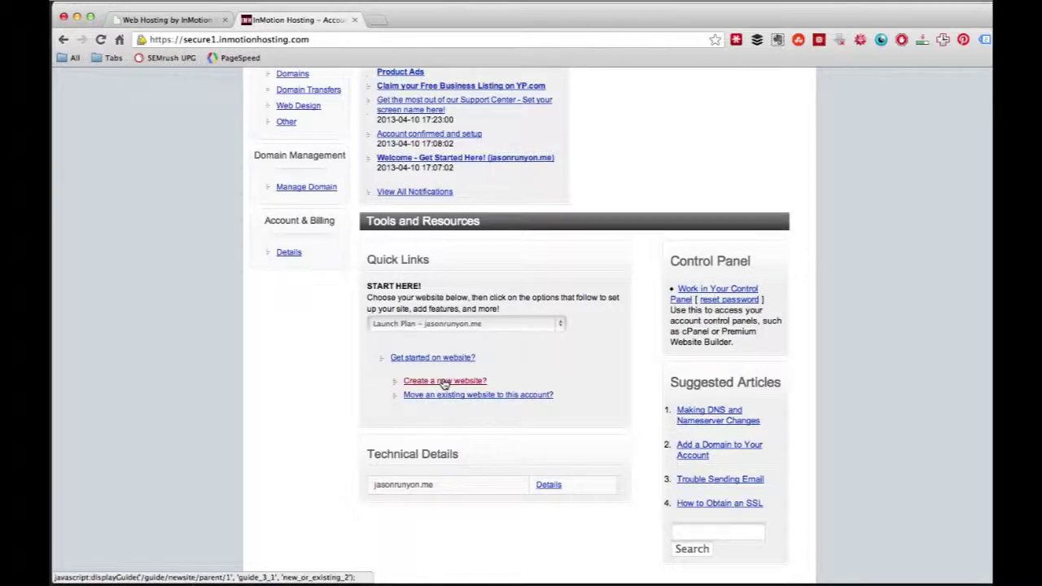
left_click(445, 382)
Choose software included with the account and add WordPress to the checklist.
scroll(444, 378, "down", 1)
scroll(444, 376, "up", 1)
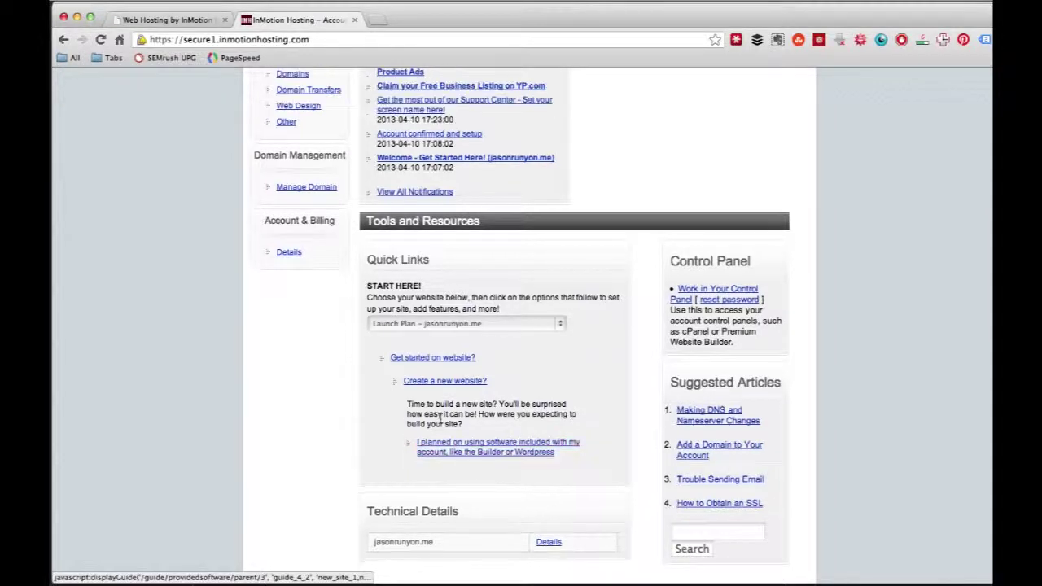
left_click(443, 420)
scroll(489, 385, "down", 7)
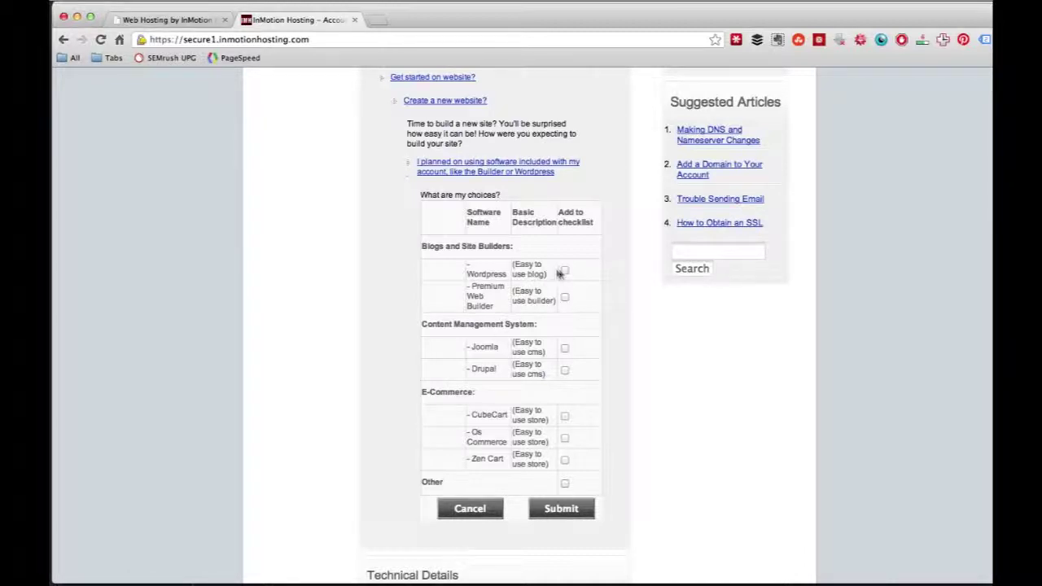
left_click(564, 272)
Submit WordPress as the chosen software and launch its installer.
left_click(557, 510)
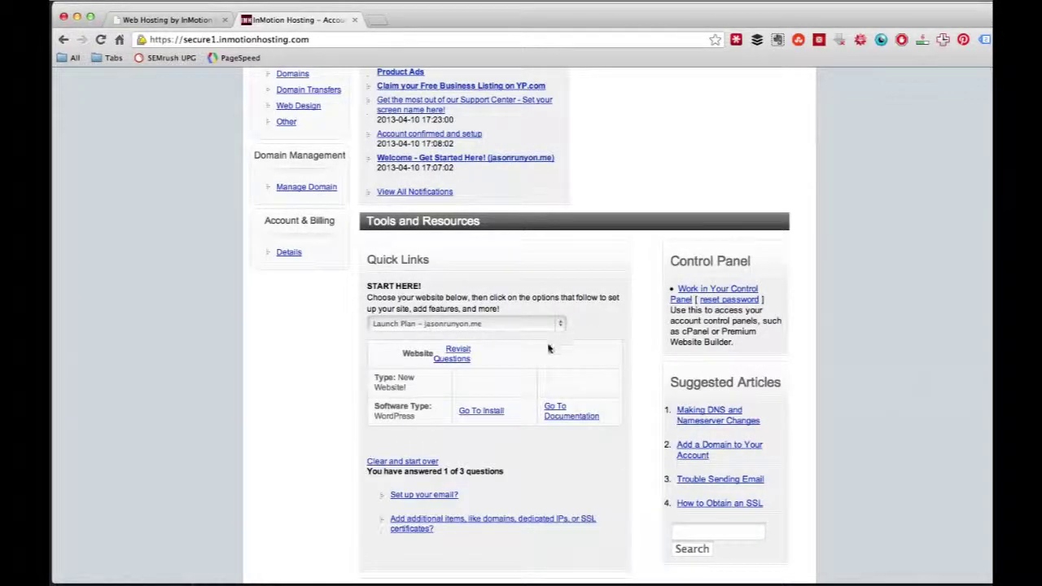
scroll(448, 382, "down", 1)
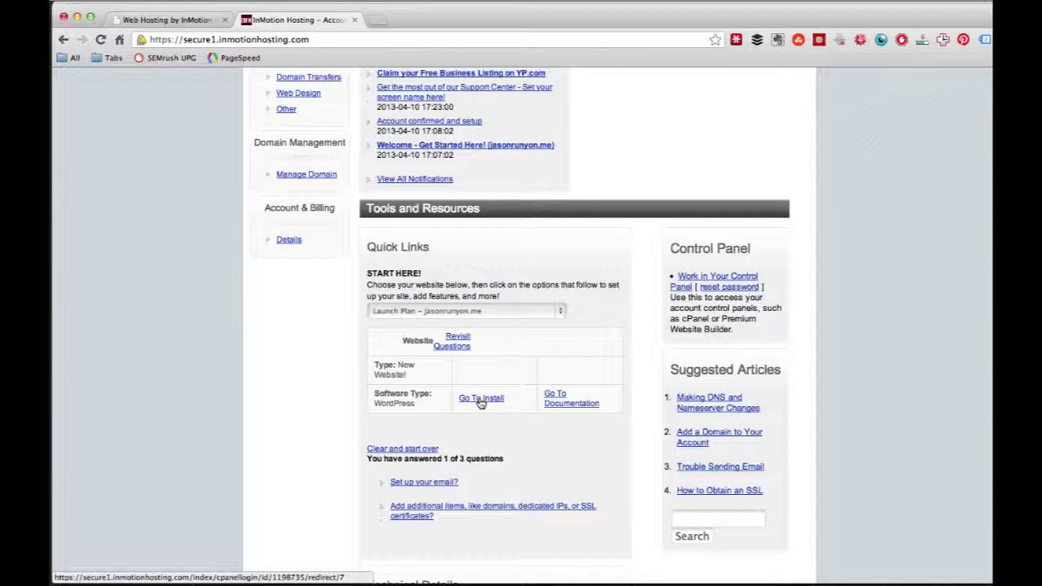
left_click(481, 398)
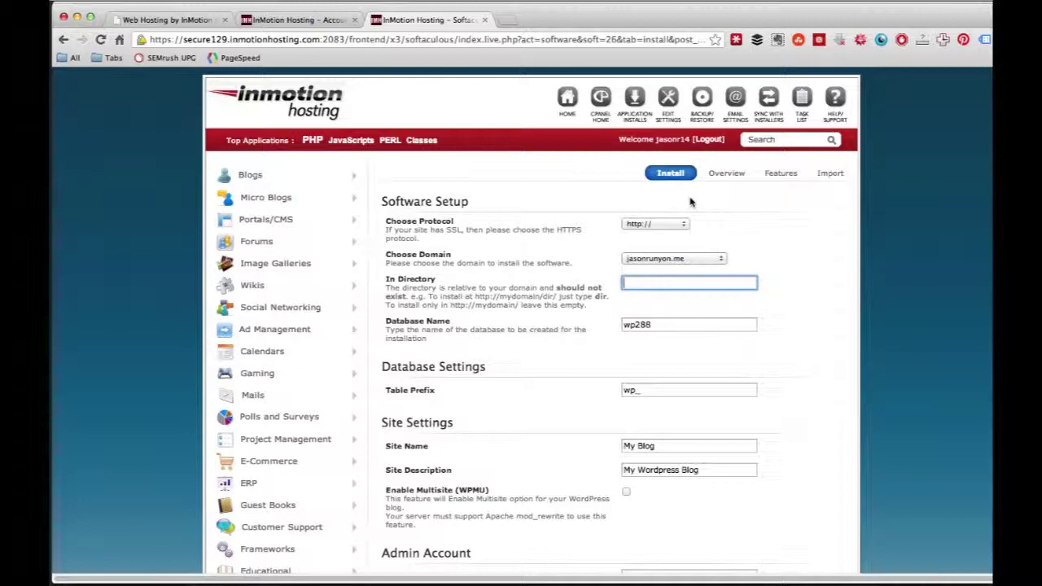
Scroll down the Softaculous WordPress install form to review its default settings.
scroll(690, 199, "down", 2)
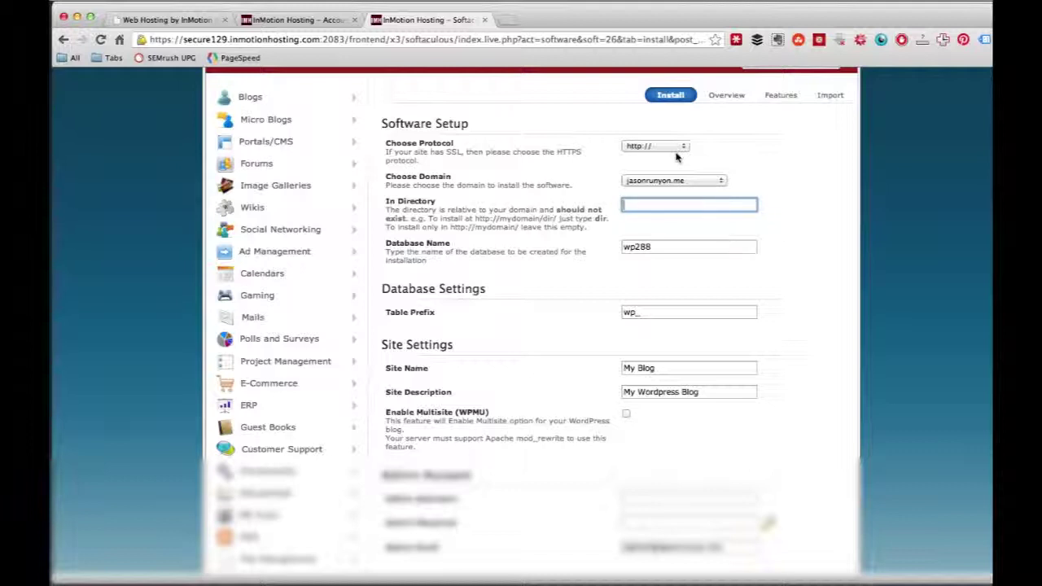
Leave In Directory empty, set Site Name to the owner's name and Site Description to name plus 'Fitness'.
type("/blog")
key("BackSpace")
key("BackSpace")
key("BackSpace")
key("BackSpace")
key("BackSpace")
scroll(529, 326, "down", 3)
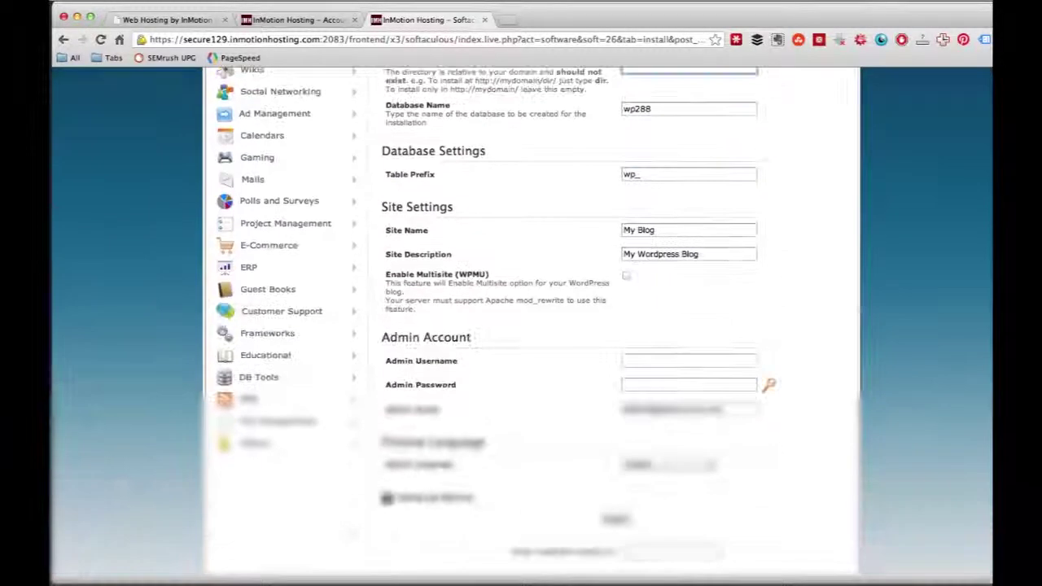
left_click_drag(673, 230, 597, 229)
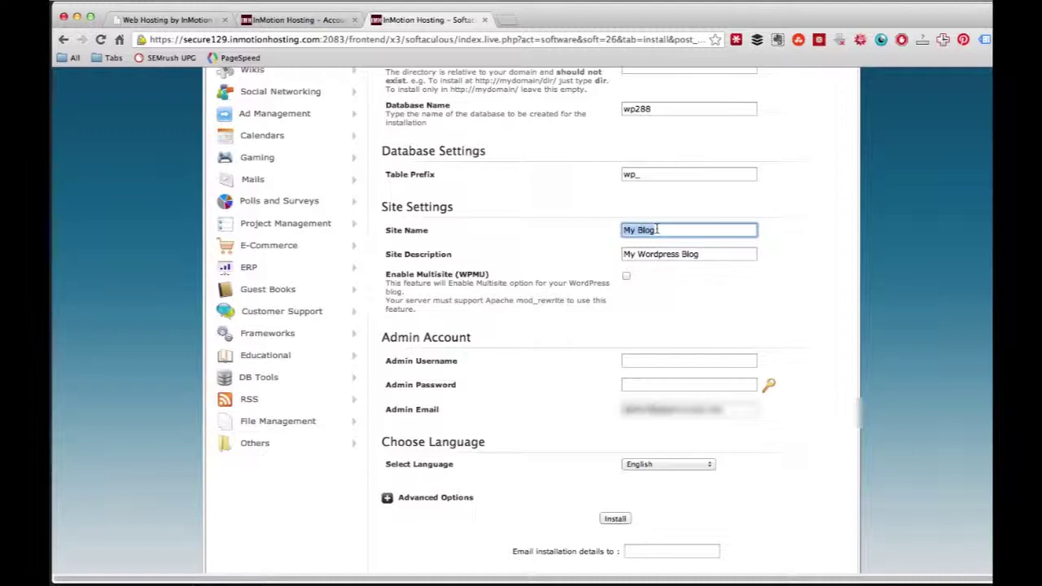
key("Tab")
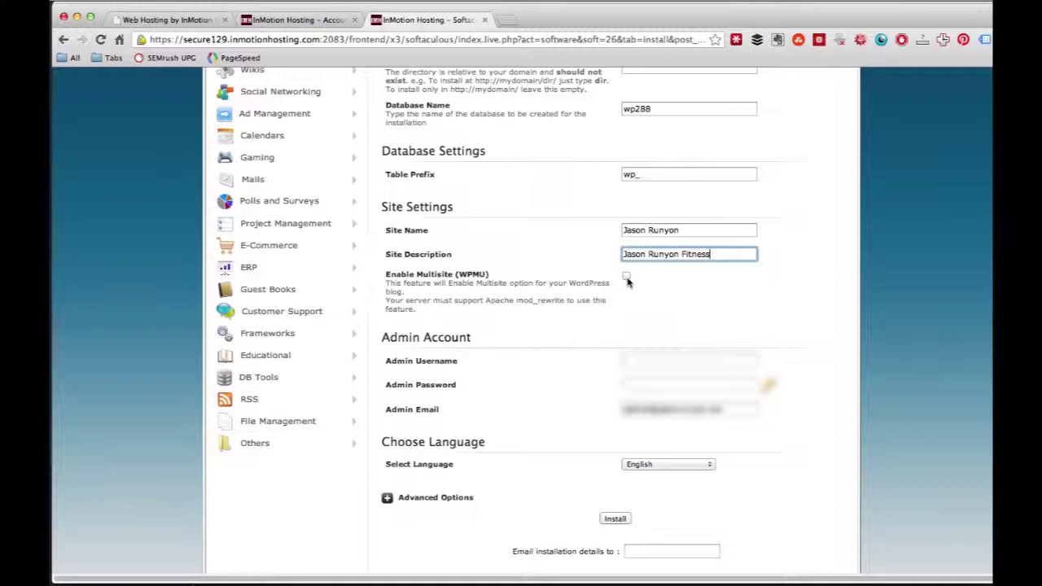
left_click(674, 362)
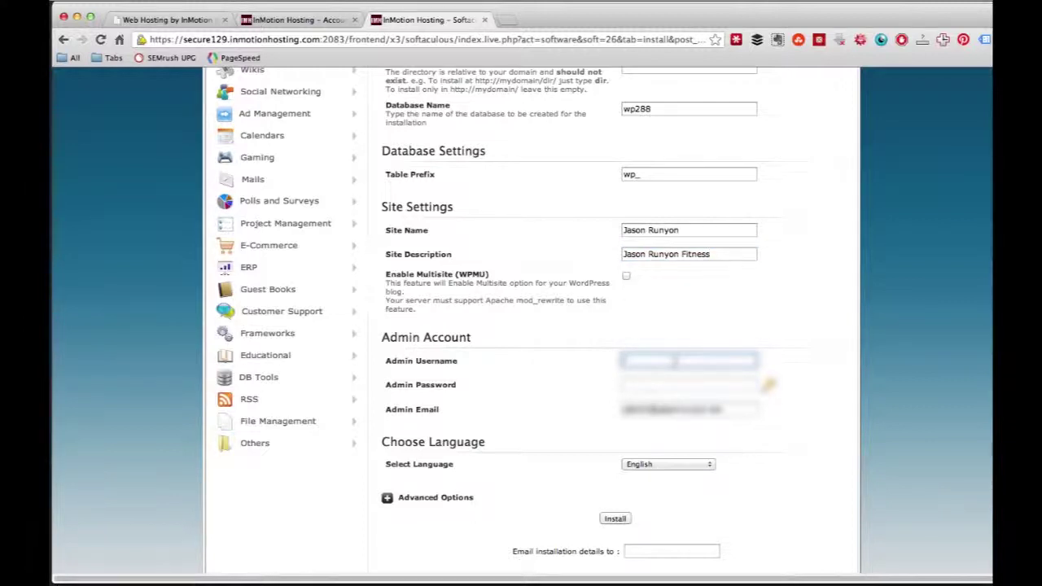
Enter the admin username, admin password and admin e-mail address for the new site.
key("Tab")
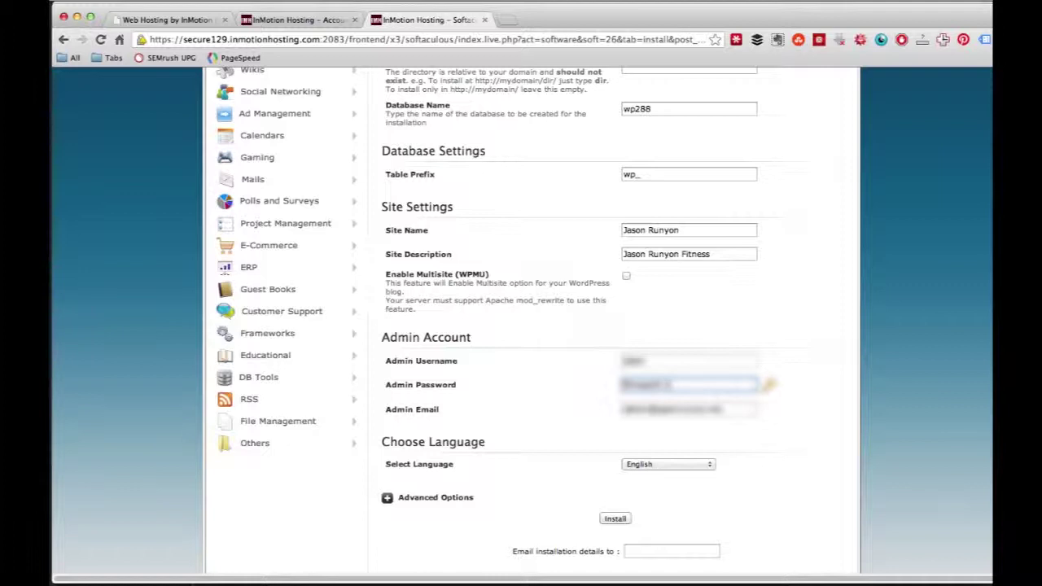
key("Tab")
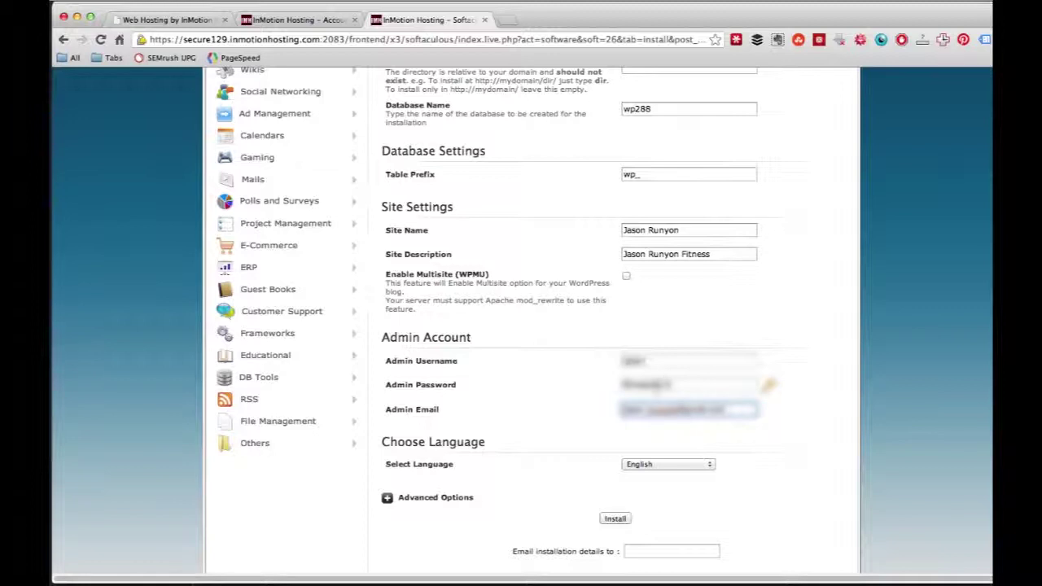
scroll(662, 375, "down", 3)
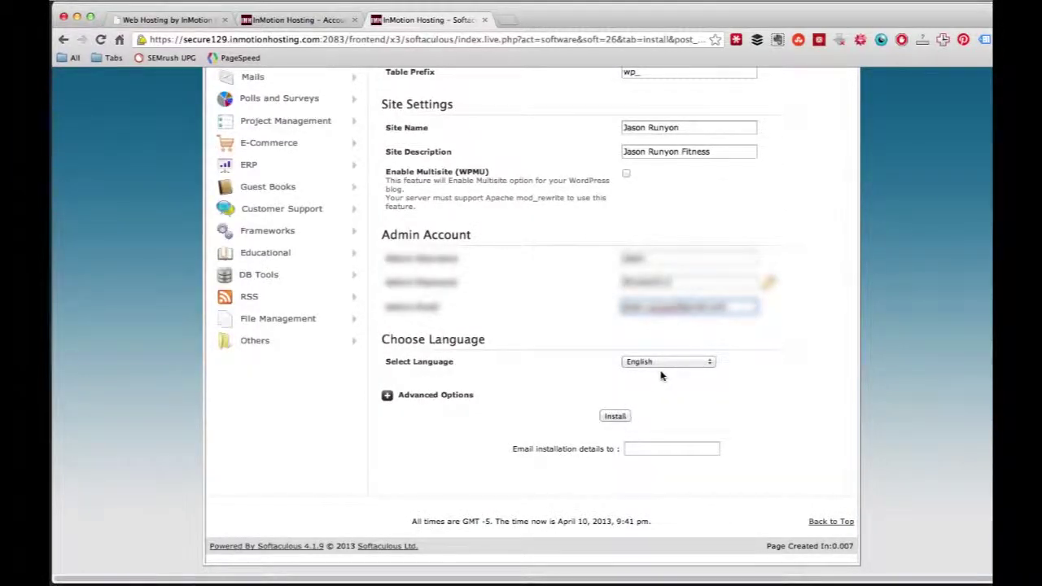
Keep the Advanced Options at their defaults and run the WordPress installation.
left_click(396, 396)
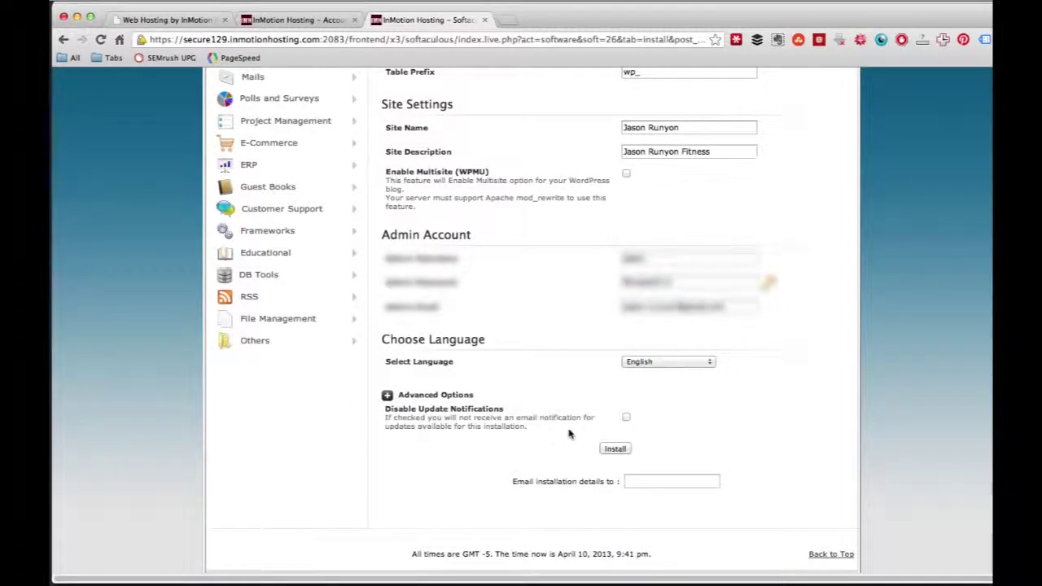
left_click(438, 396)
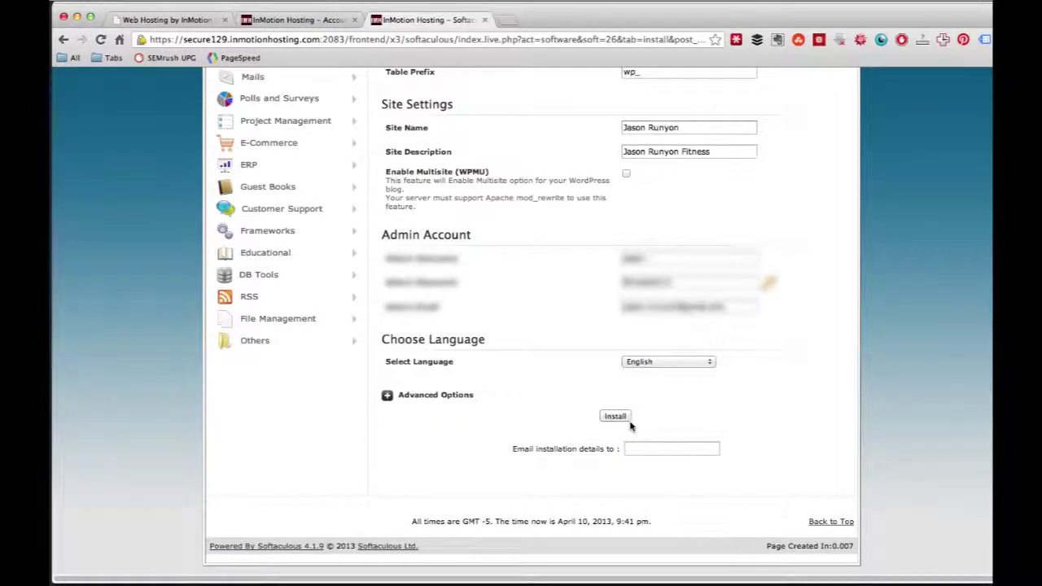
left_click(617, 418)
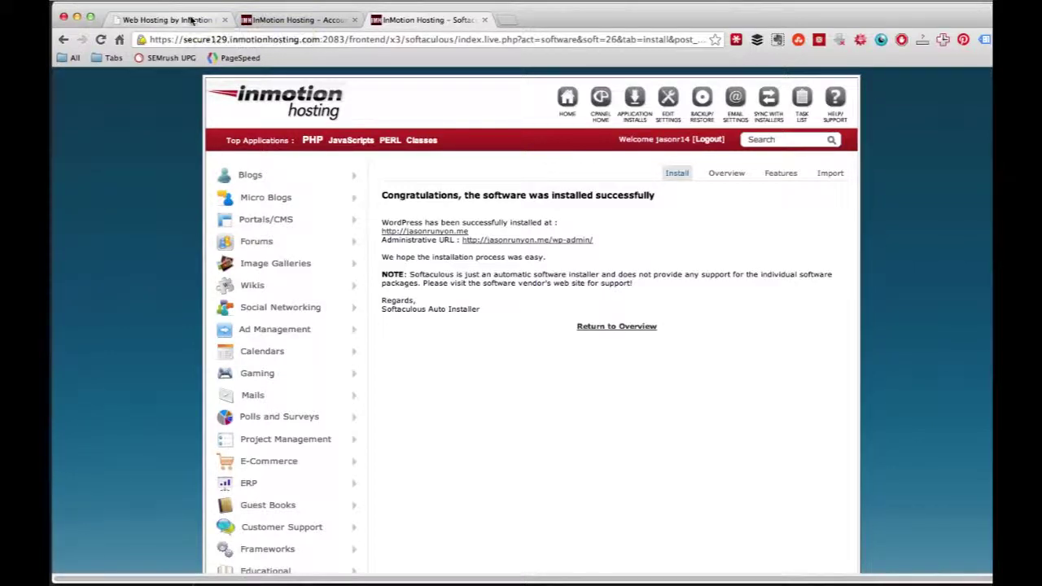
Compare the live domain tab with the install confirmation, then reload the live site.
left_click(190, 19)
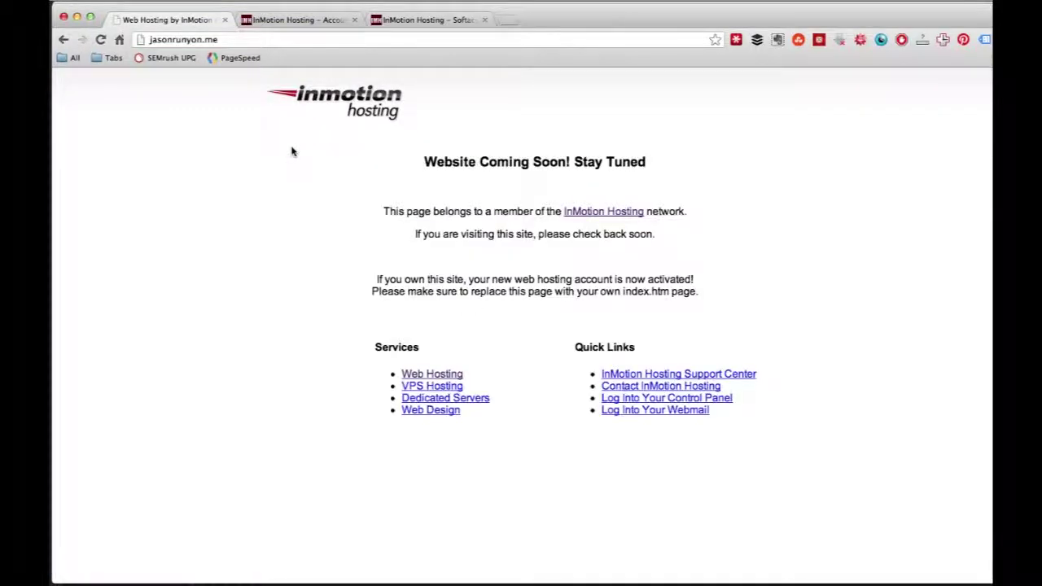
left_click(438, 21)
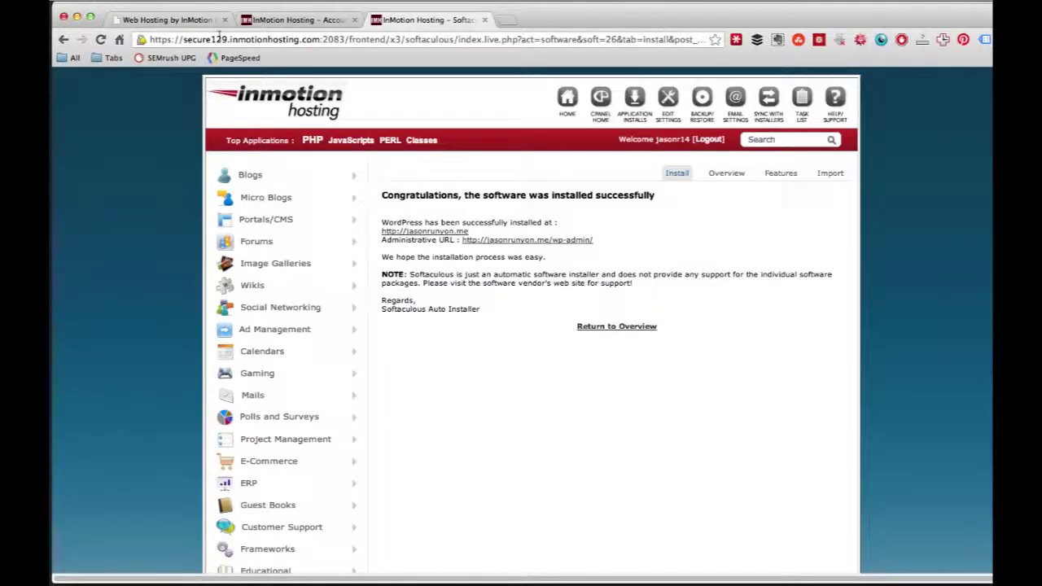
left_click(193, 21)
key("super+r")
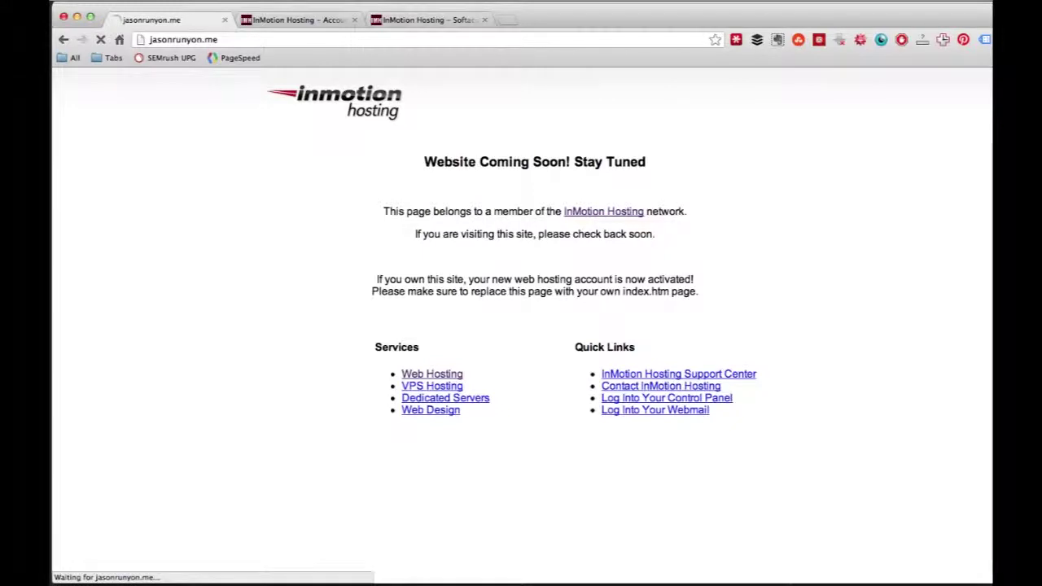